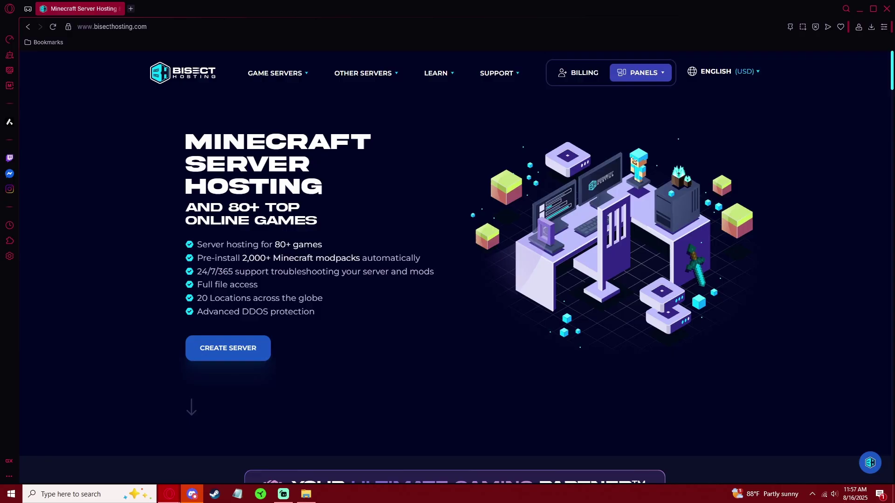
Start a new Arma Reforger server order sized for 100+ players and continue to location choice.
left_click(226, 352)
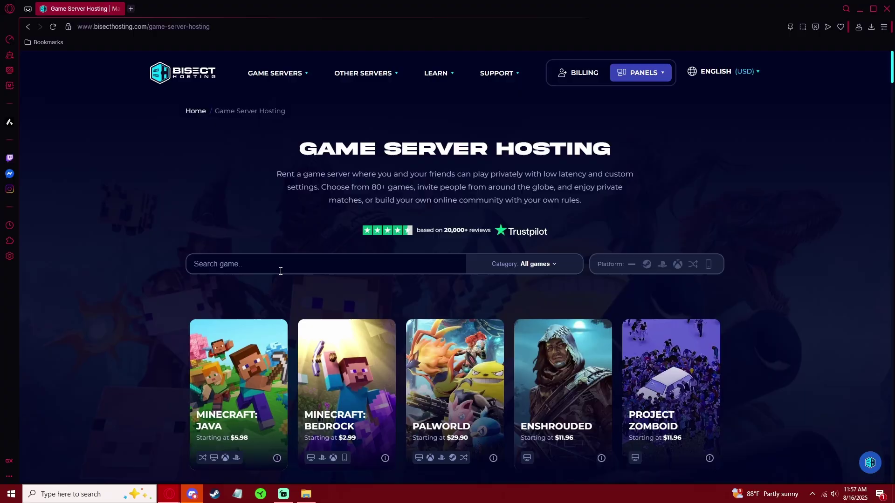
left_click(280, 270)
type("arma reforger")
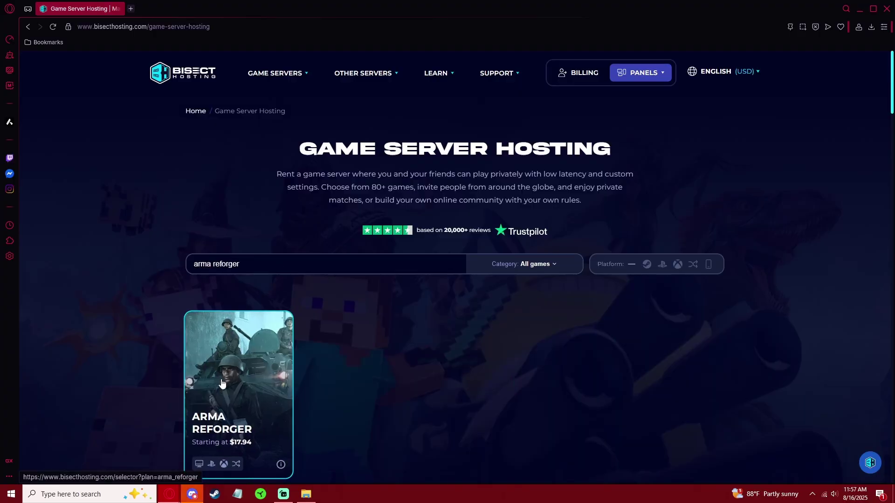
left_click(221, 383)
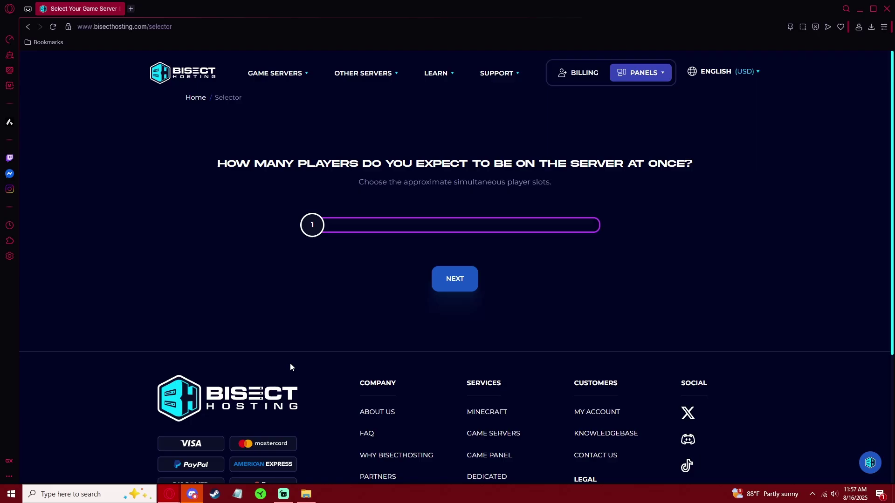
left_click_drag(311, 225, 641, 219)
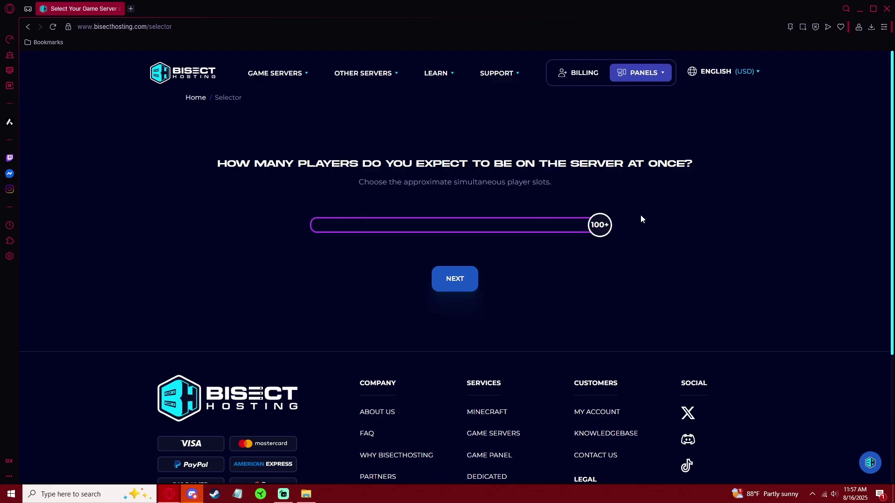
left_click(440, 281)
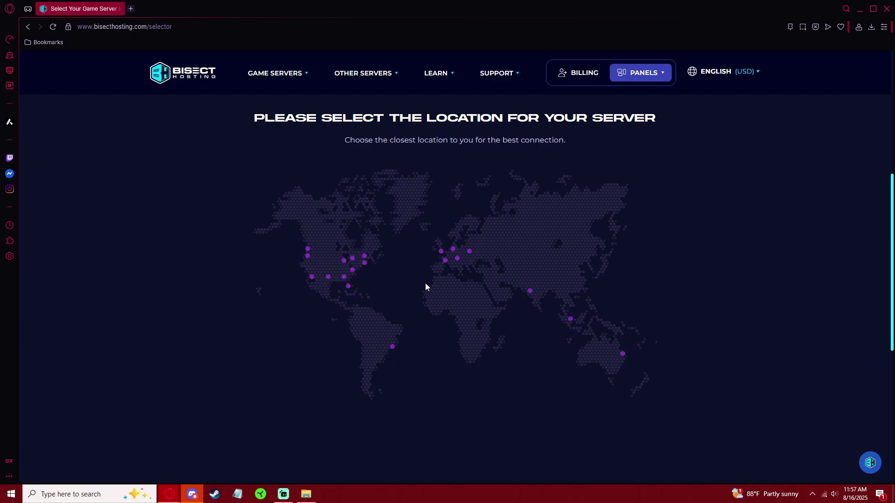
Select Dallas as the server location.
left_click(328, 277)
scroll(466, 279, "down", 3)
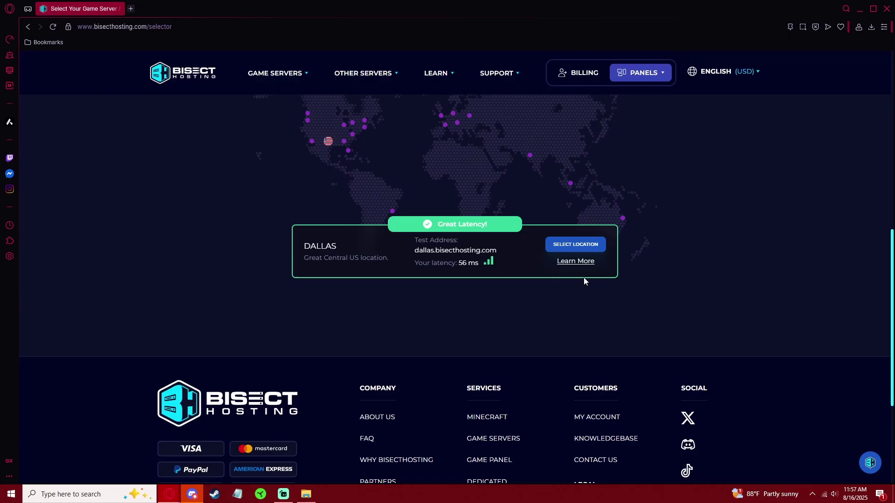
left_click(590, 245)
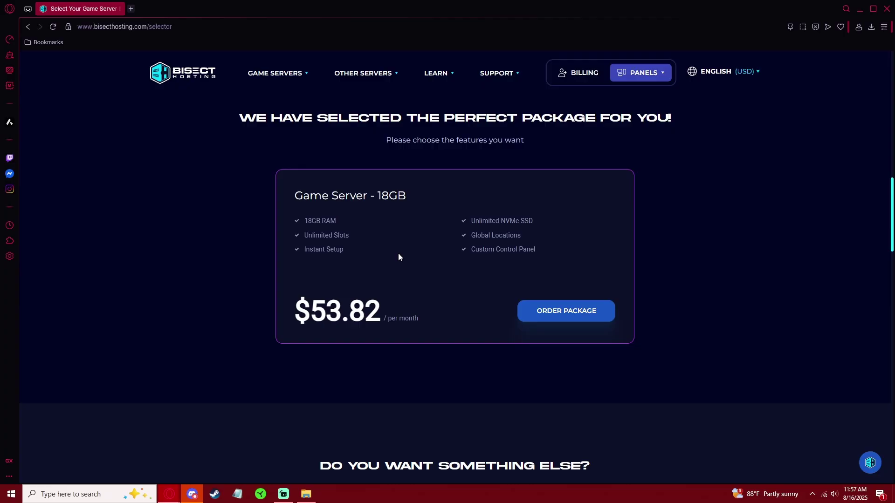
Order the Game Server – 24GB package.
scroll(397, 256, "down", 2)
scroll(410, 256, "up", 2)
left_click_drag(299, 196, 429, 204)
left_click(431, 280)
scroll(434, 280, "down", 6)
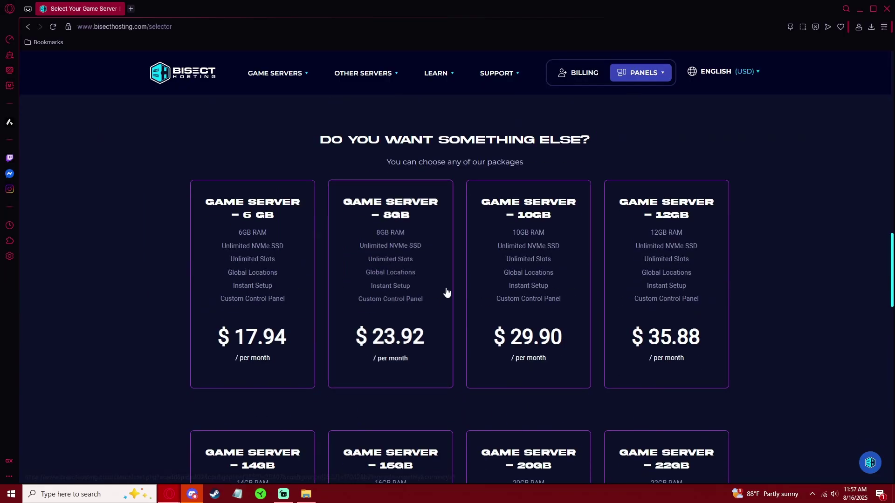
scroll(446, 292, "down", 6)
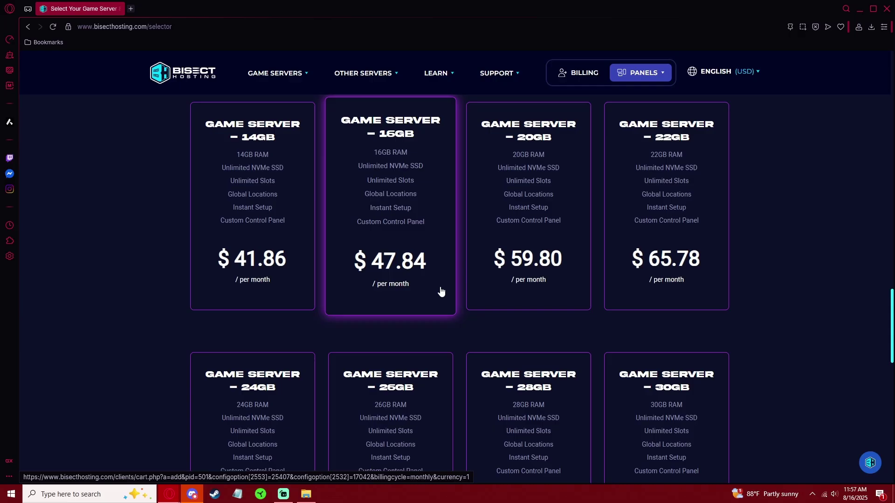
scroll(419, 298, "down", 2)
left_click(246, 352)
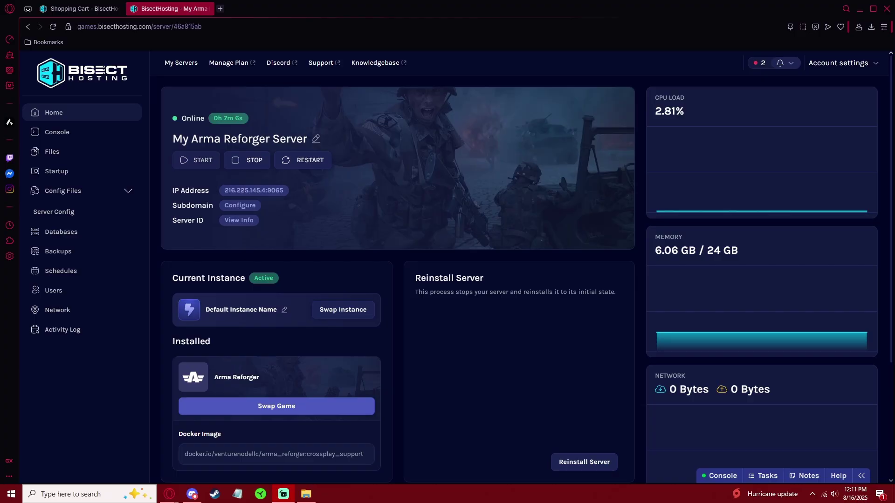
Stop the running Arma Reforger server from its Home page.
left_click(243, 160)
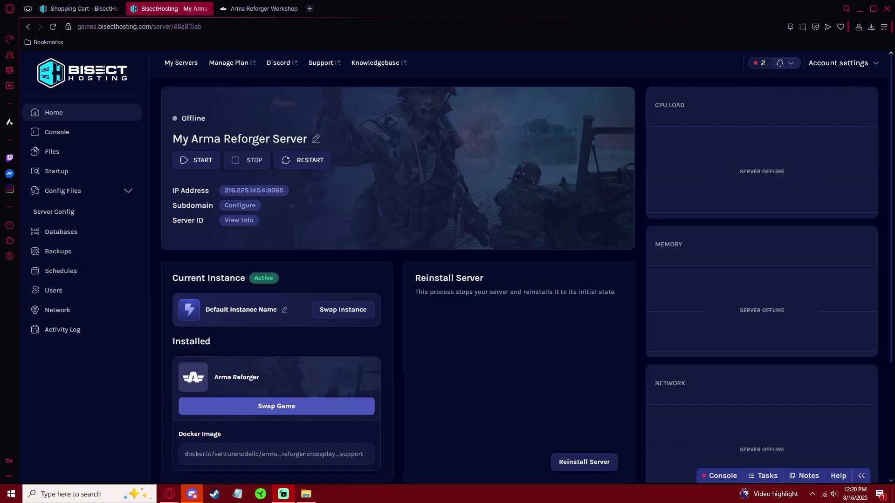
Change the Server Name startup variable to SHR Testing.
left_click(66, 172)
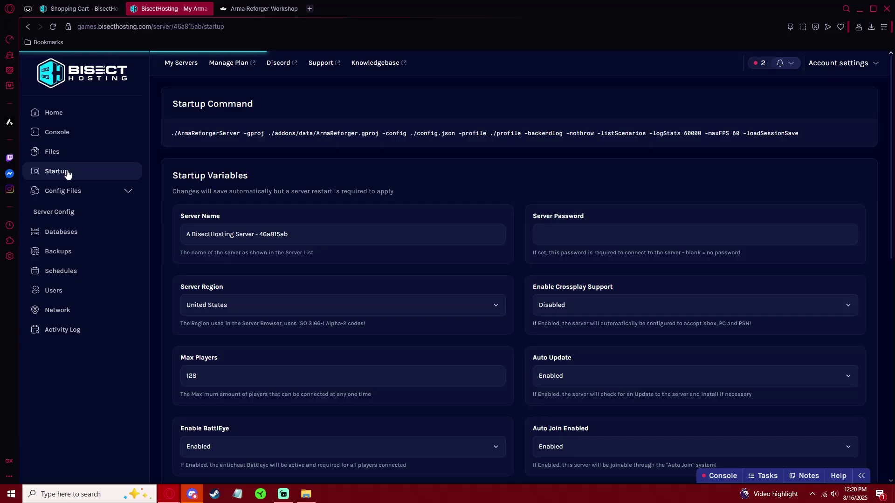
left_click(65, 212)
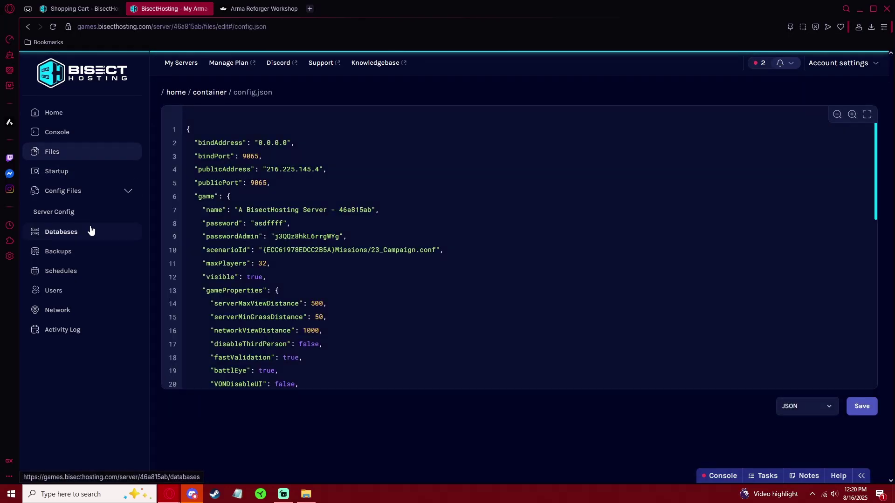
left_click(75, 179)
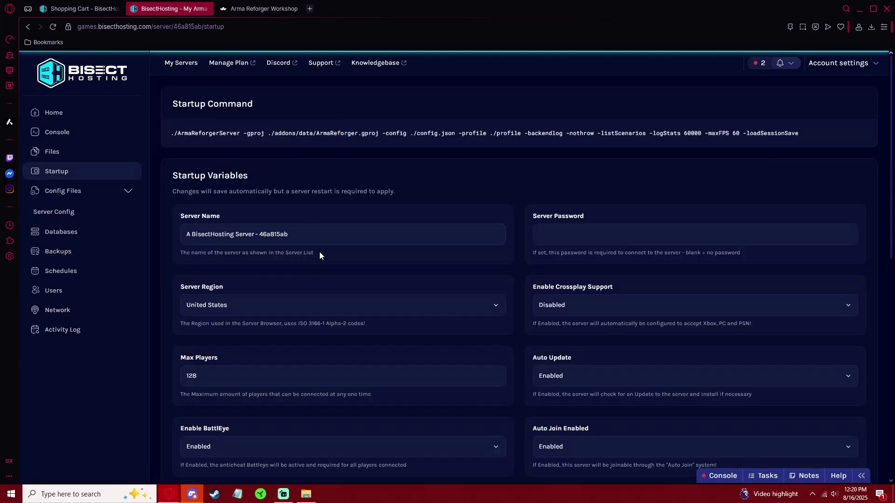
left_click_drag(320, 234, 135, 232)
type("SHR")
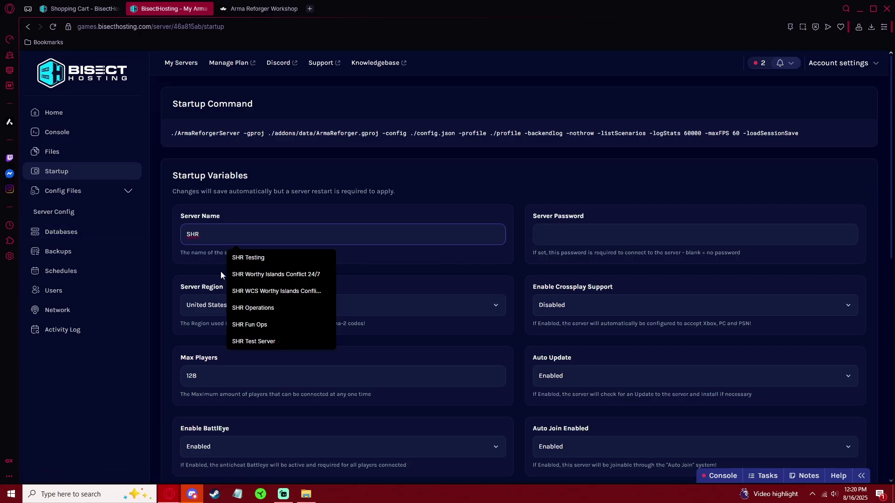
left_click(299, 260)
Enter a server join password, then select the Scenario ID and Admin Password values.
left_click(609, 234)
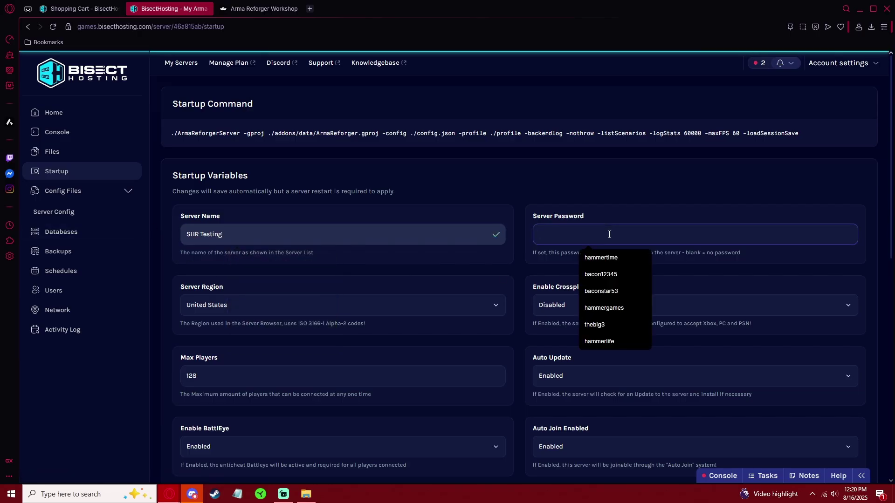
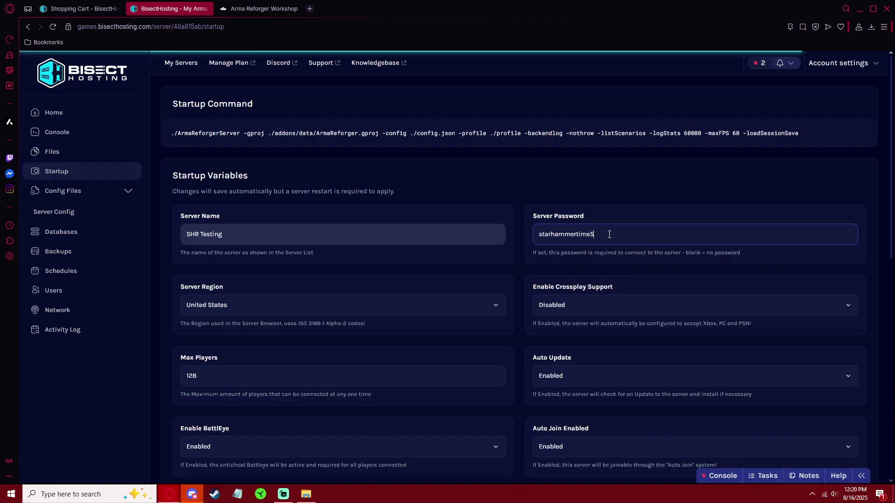
scroll(474, 336, "down", 2)
left_click(387, 272)
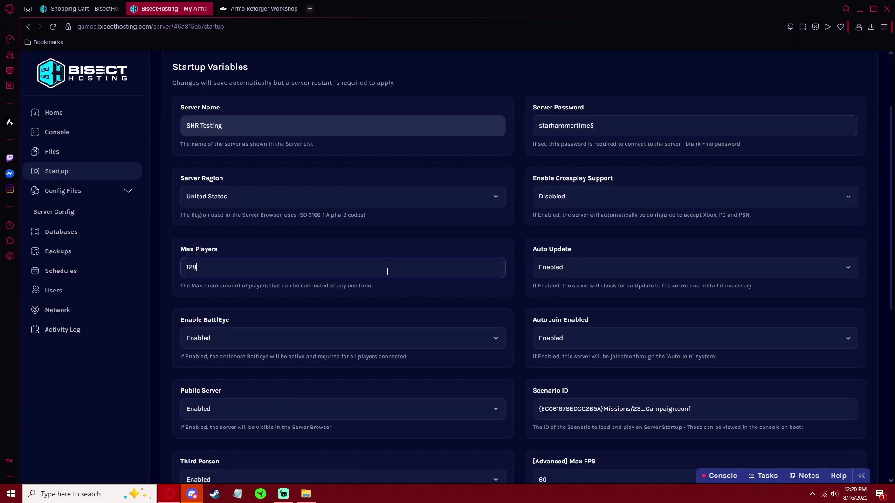
scroll(532, 278, "down", 4)
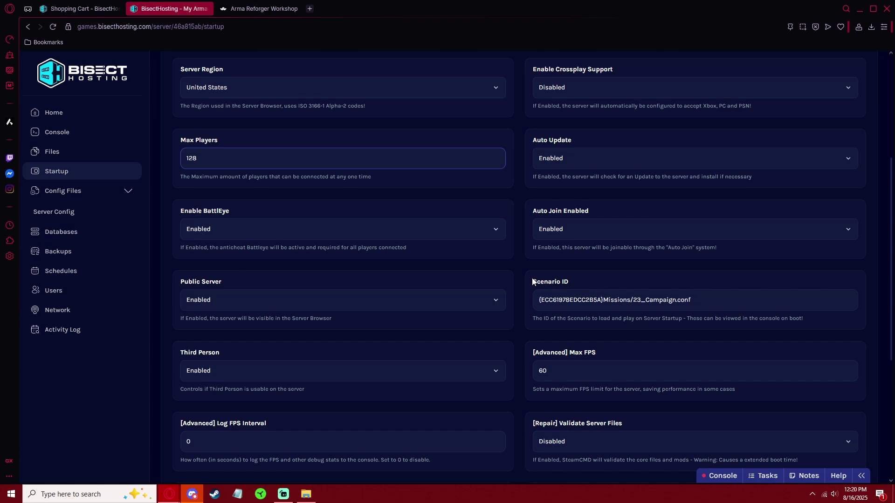
left_click_drag(697, 192, 449, 180)
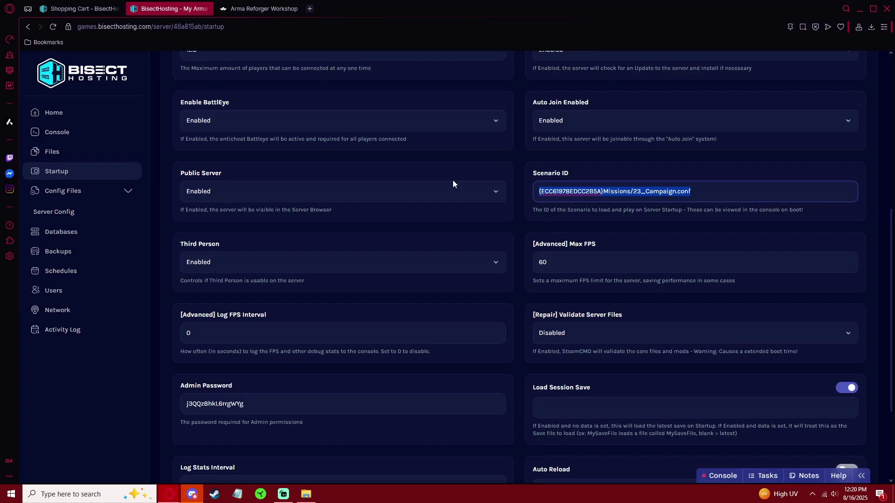
scroll(453, 183, "down", 3)
scroll(407, 228, "down", 1)
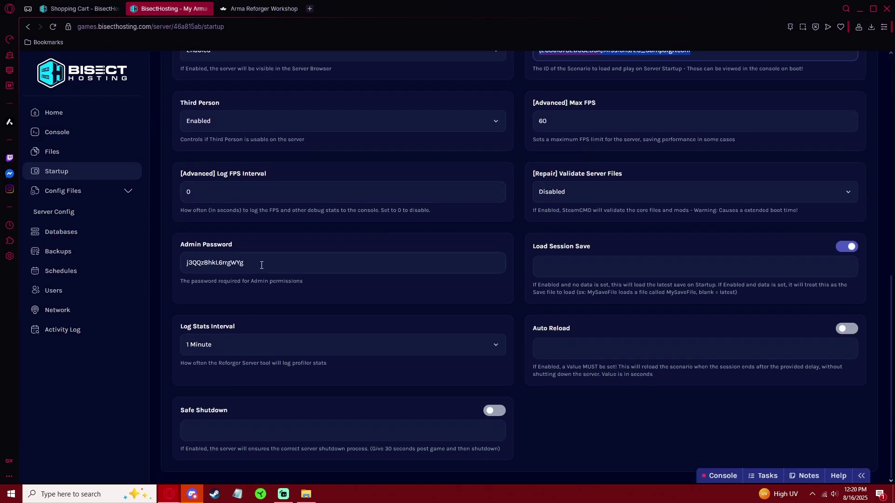
left_click_drag(261, 262, 166, 266)
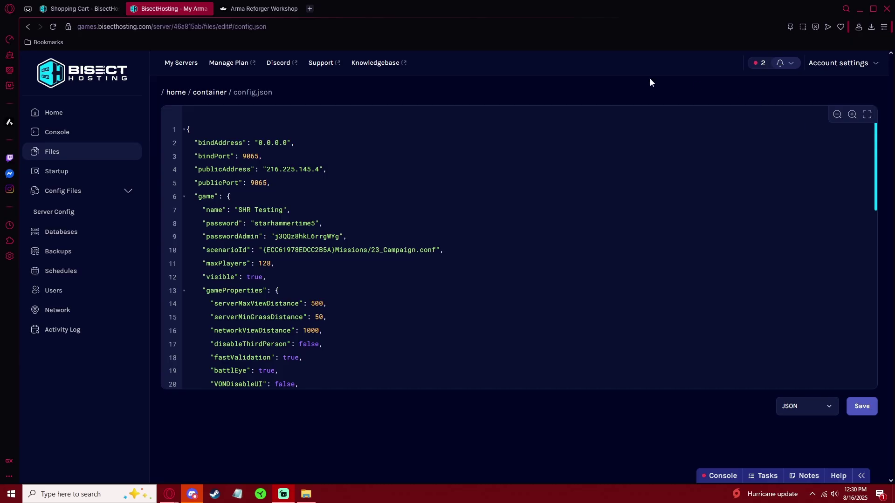
Find the Worthy Islands mod in the Workshop and copy its ID.
left_click(261, 9)
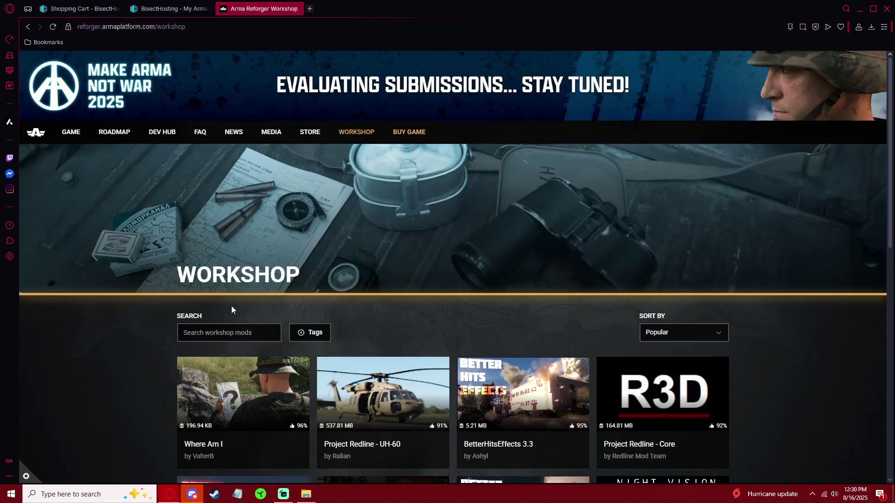
left_click(213, 335)
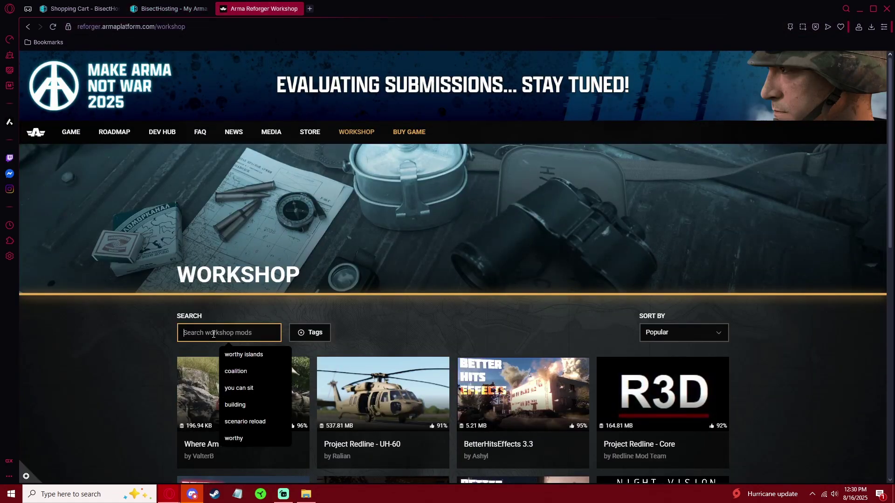
left_click(244, 355)
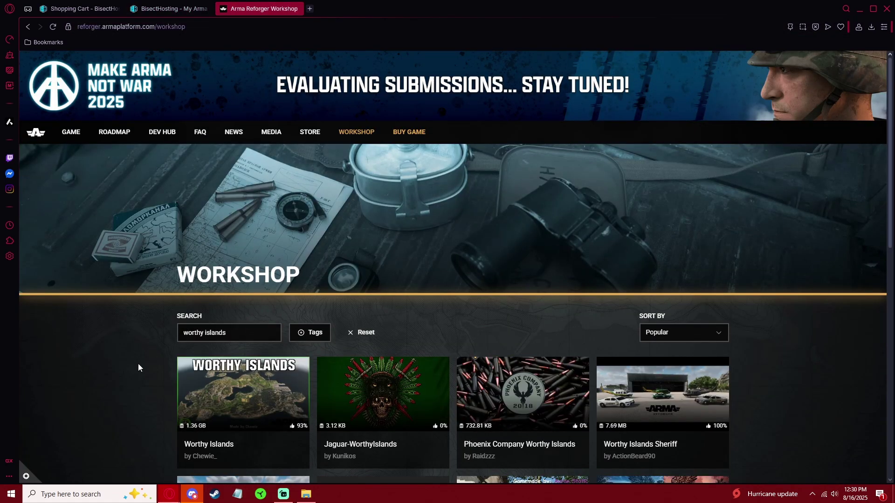
scroll(137, 363, "down", 2)
left_click(194, 340)
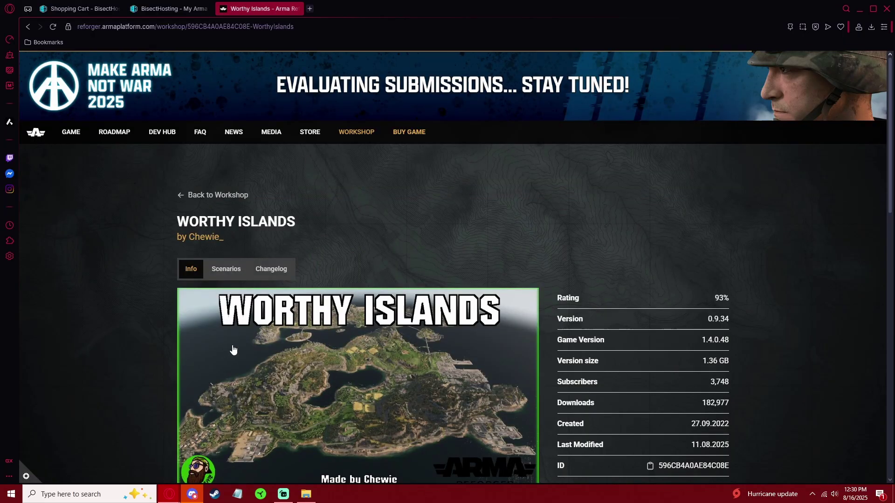
scroll(233, 349, "down", 2)
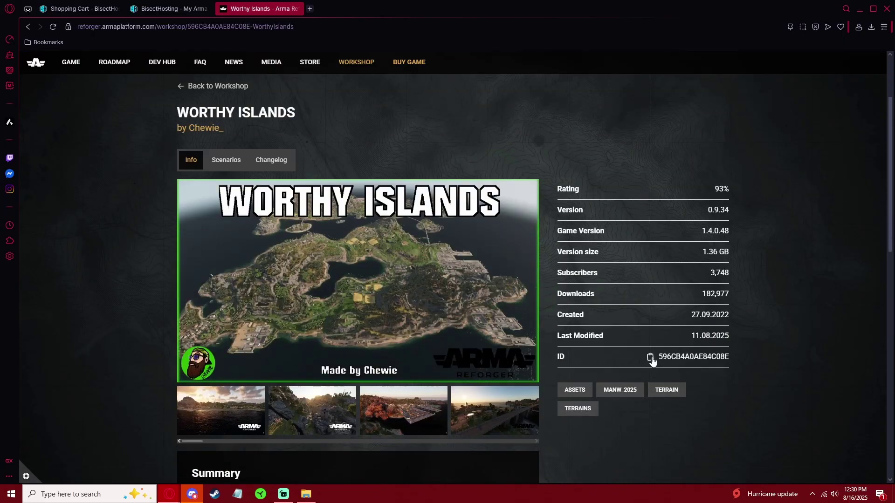
left_click(650, 357)
Check that the Worthy Islands entry in config.json's mods block matches the copied ID.
key("ctrl+Tab")
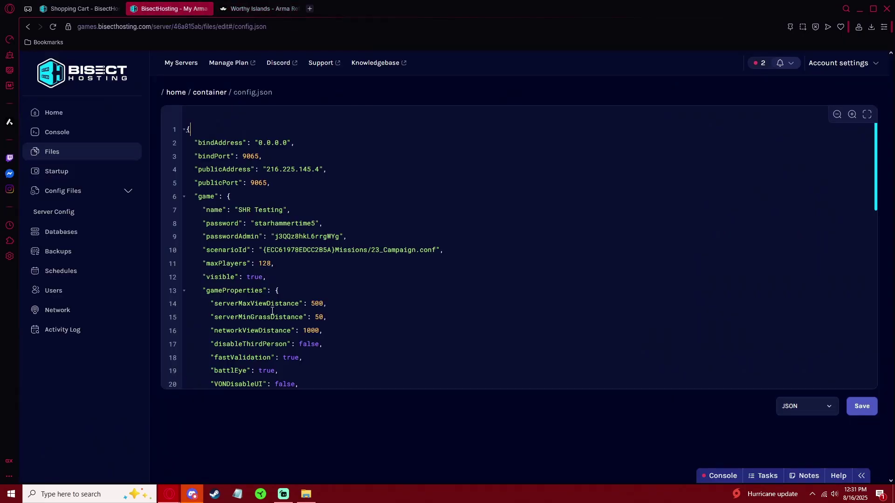
scroll(272, 310, "down", 6)
left_click_drag(205, 166, 277, 211)
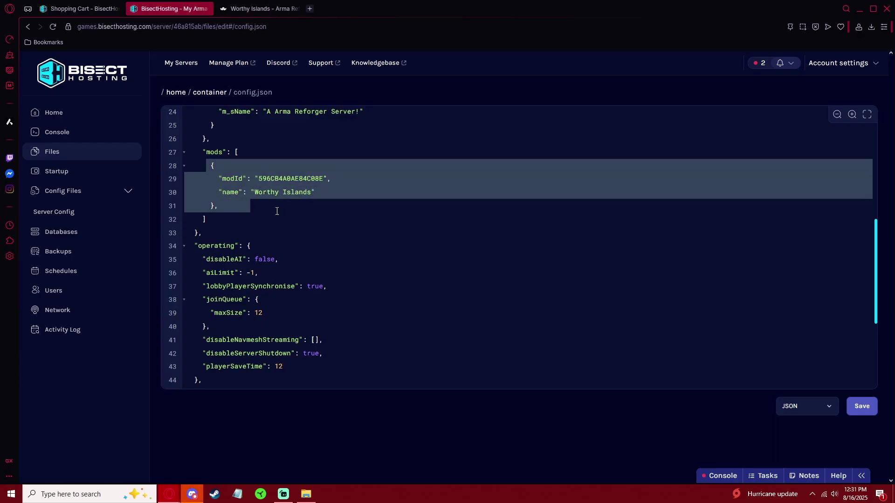
left_click(259, 9)
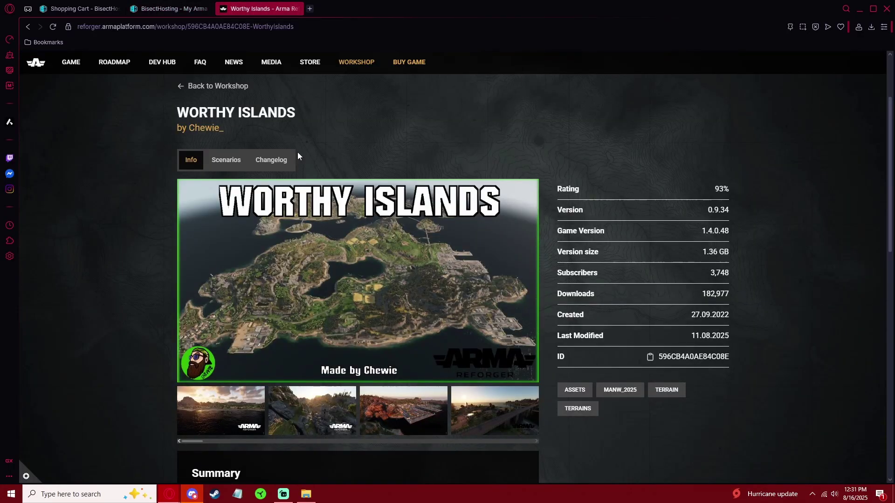
Copy the Game Master Mode scenario ID from the Worthy Islands Scenarios tab.
left_click(231, 162)
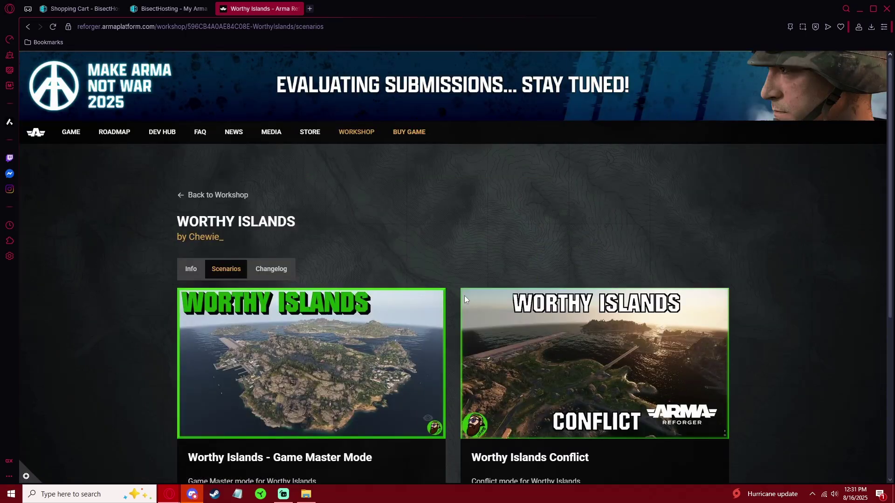
scroll(462, 298, "down", 2)
scroll(462, 299, "up", 2)
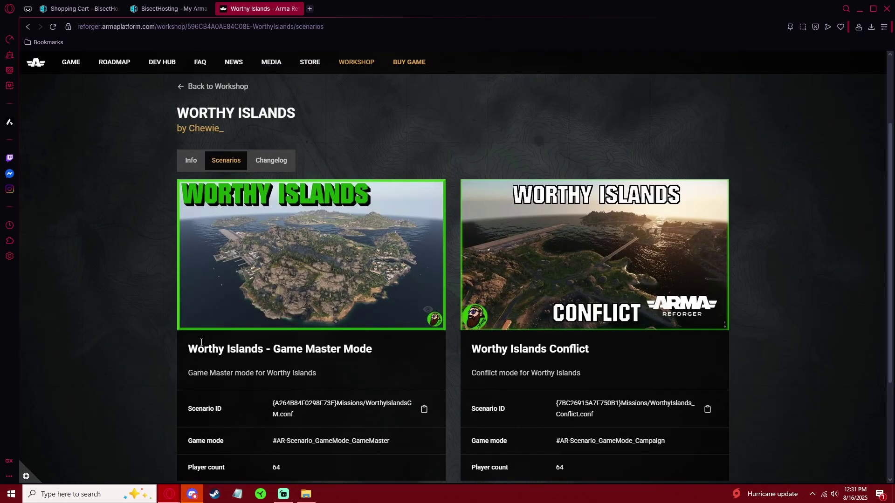
left_click(423, 409)
Replace the scenarioId on line 10 of config.json with the Game Master ID and save.
left_click(180, 9)
scroll(316, 292, "up", 8)
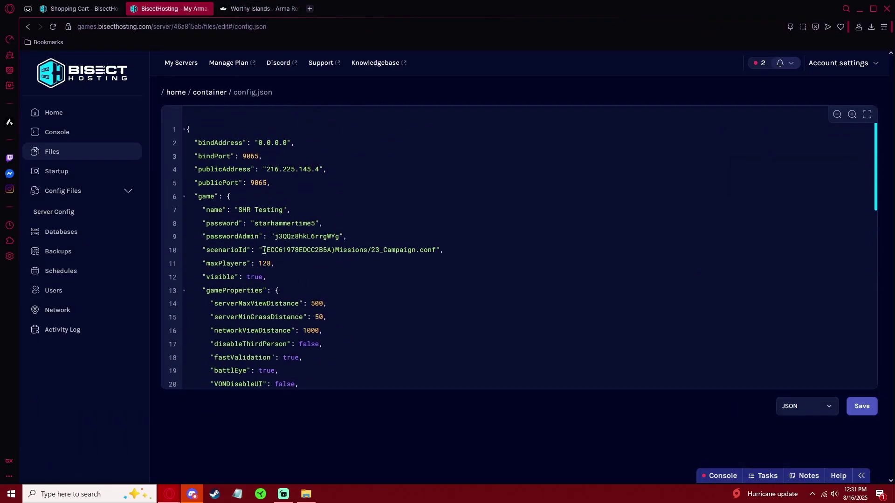
left_click_drag(264, 250, 435, 252)
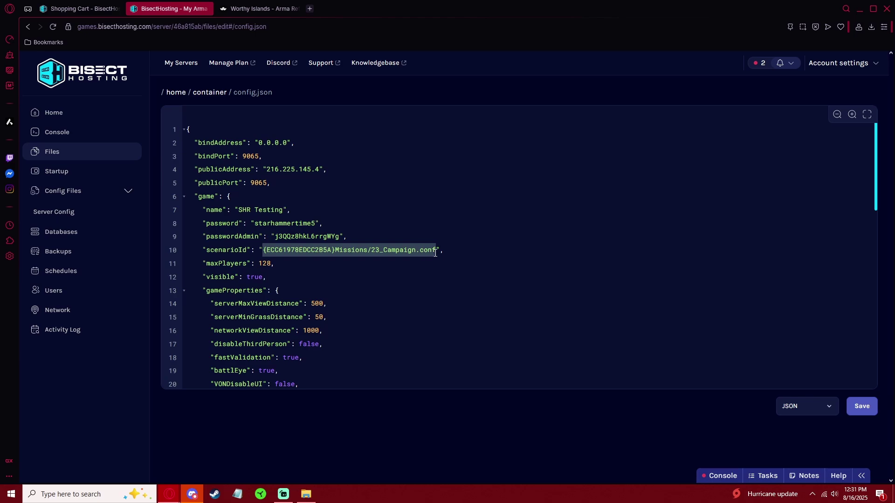
key("ctrl+v")
left_click(862, 408)
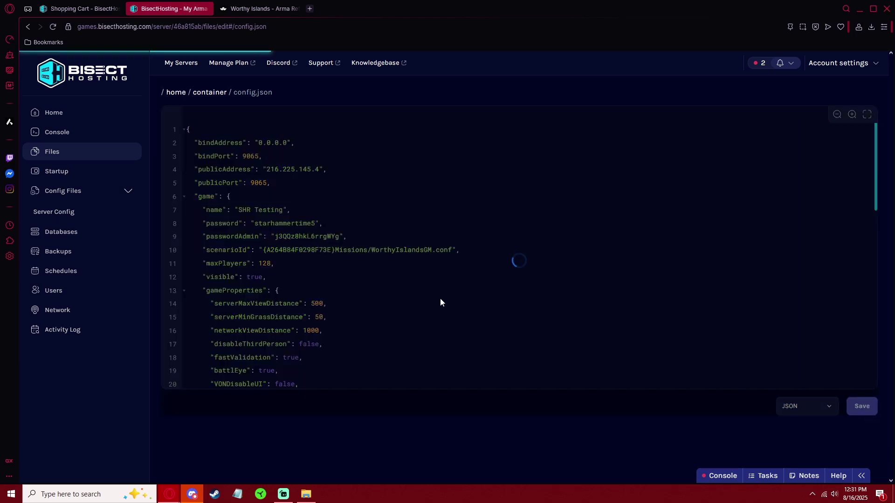
Paste the Worthy Islands Game Master ID into the Startup Scenario ID field.
left_click(78, 181)
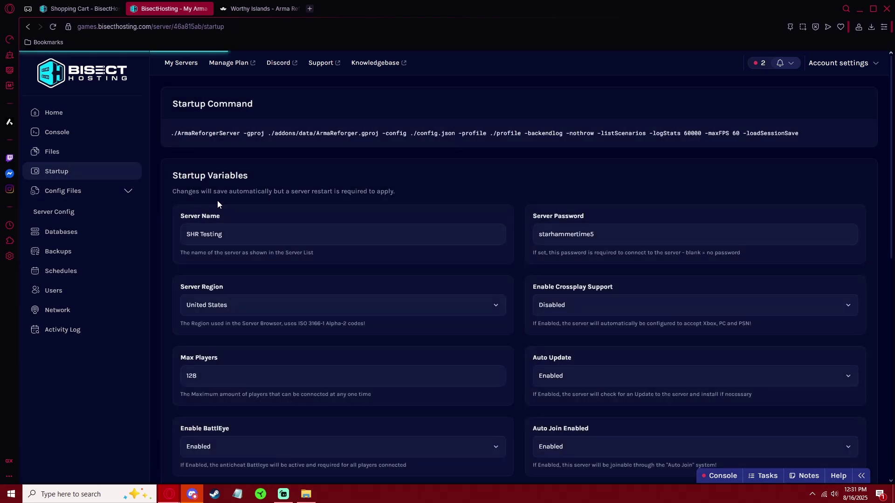
scroll(490, 300, "down", 1)
scroll(490, 302, "down", 5)
left_click(722, 200)
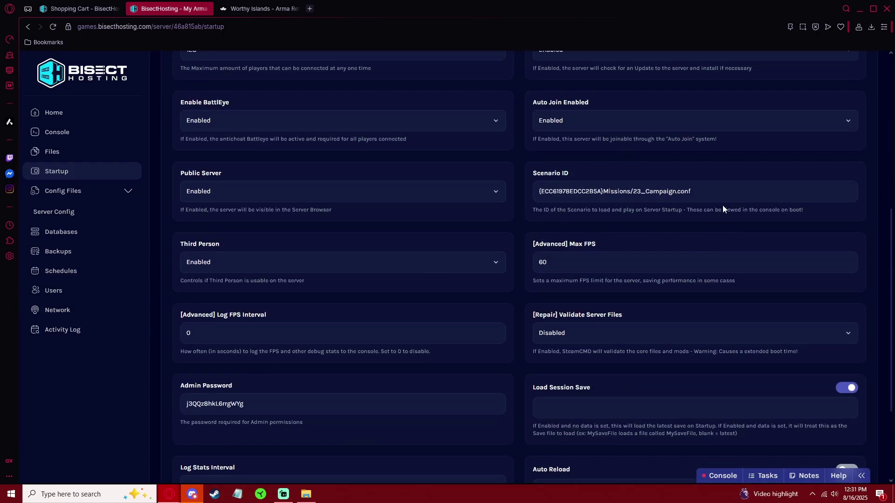
key("ctrl+a")
key("ctrl+v")
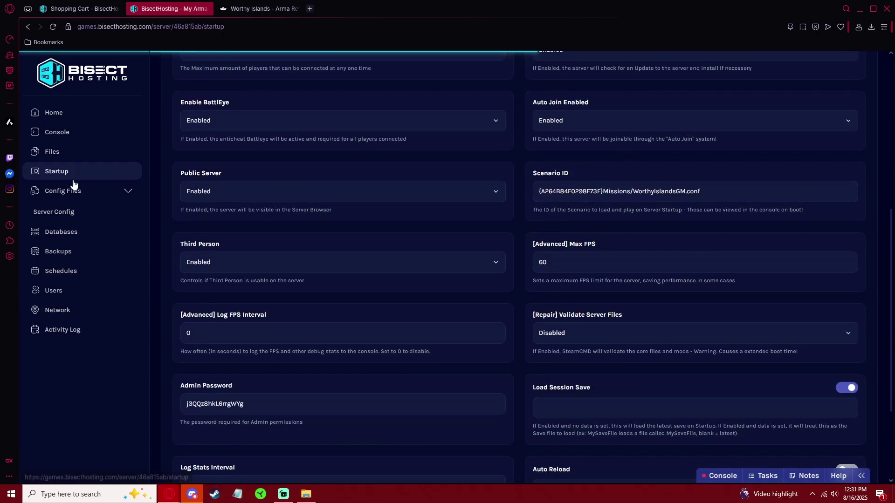
Reopen config.json, confirm the scenarioId value on line 10, and save again.
left_click(64, 213)
scroll(364, 275, "down", 4)
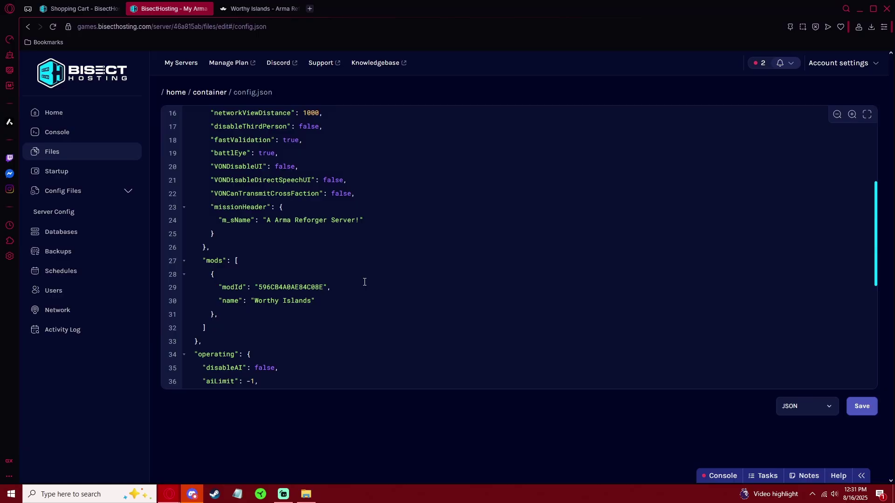
scroll(349, 300, "up", 5)
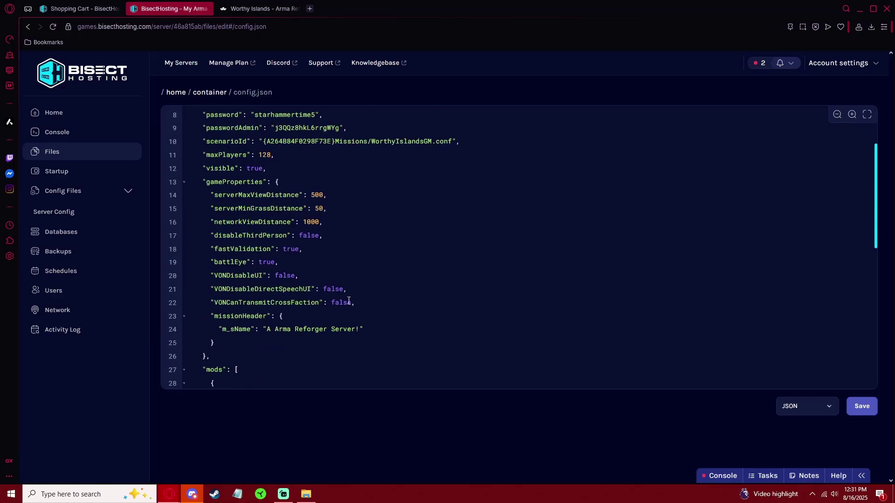
left_click_drag(260, 251, 455, 255)
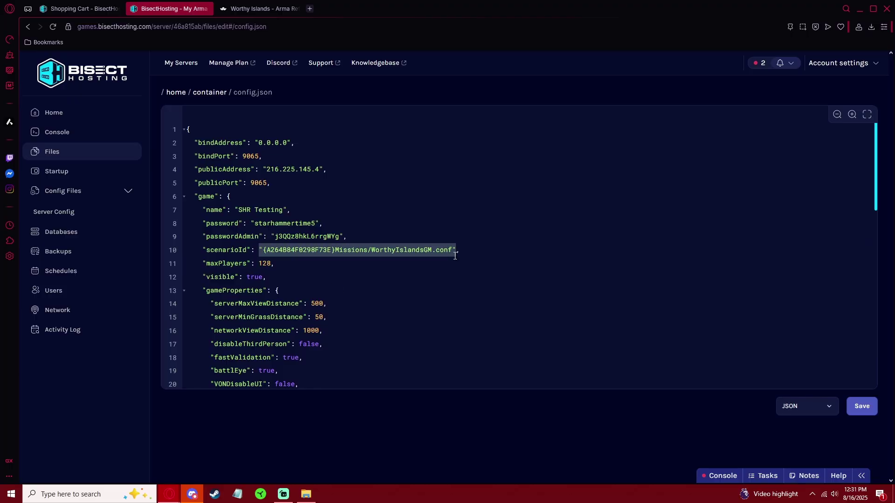
left_click(861, 406)
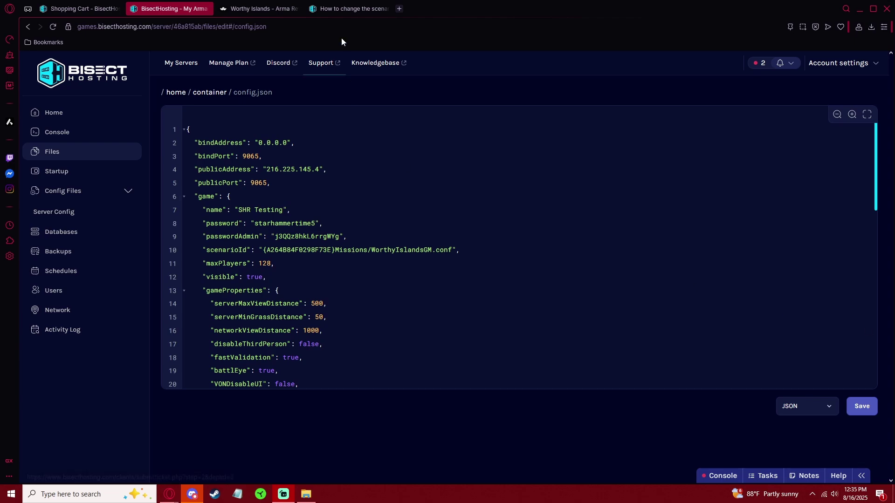
Look up scenario paths on the help page, selecting the Capture & Hold: Briars entry.
left_click(350, 9)
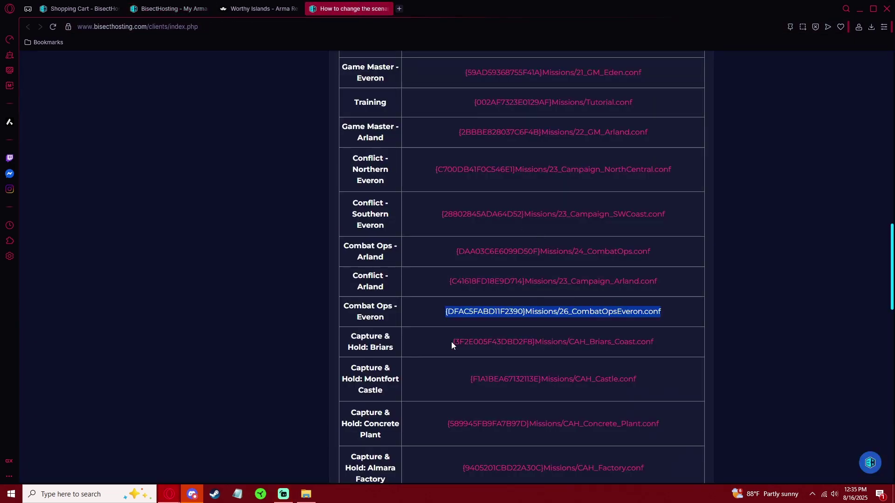
left_click_drag(452, 342, 671, 343)
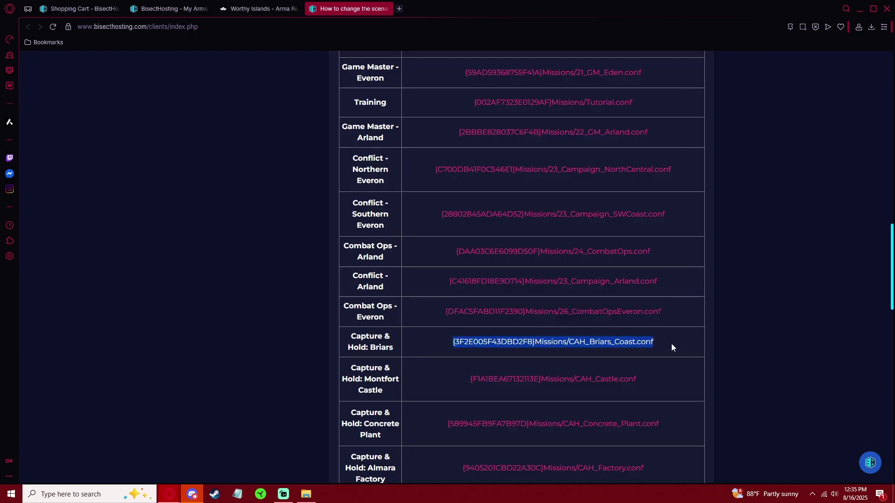
left_click(176, 12)
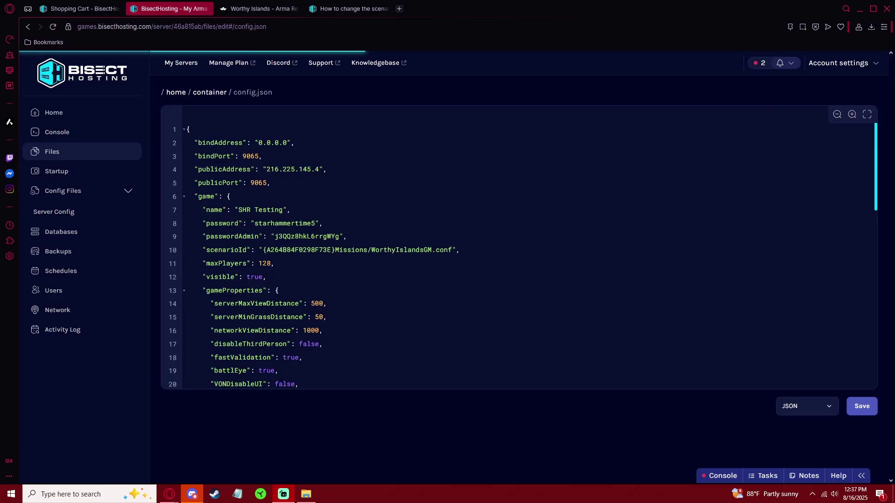
Start the server from the Console and watch the boot log.
left_click(70, 133)
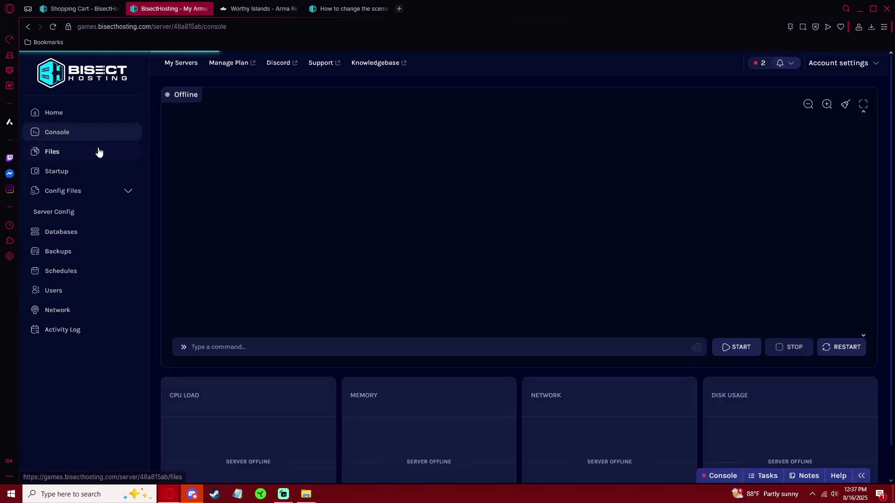
left_click(738, 352)
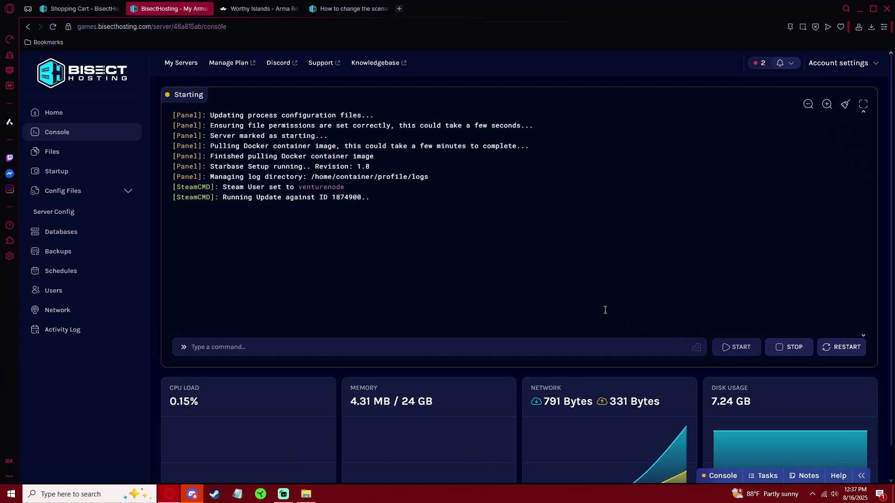
scroll(605, 310, "down", 1)
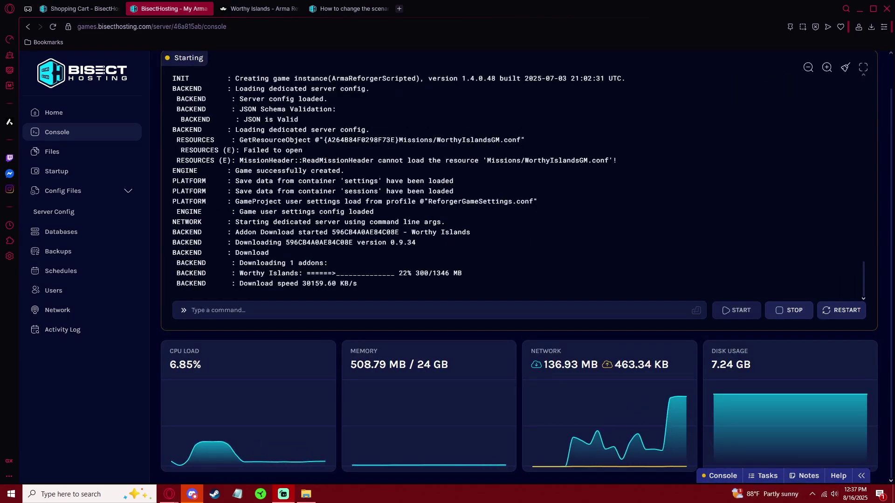
scroll(126, 401, "up", 1)
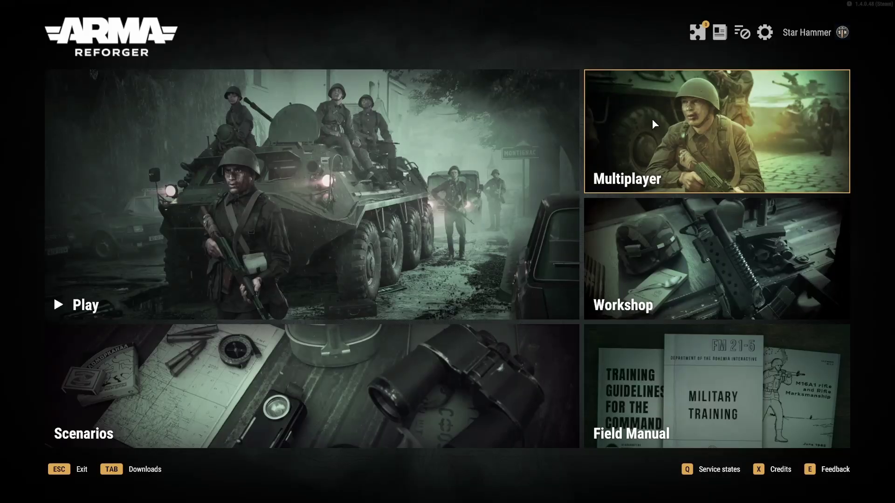
Find the SHR Testing server by searching 'shr', join it with the password, and continue.
left_click(651, 123)
left_click(641, 66)
type("sh")
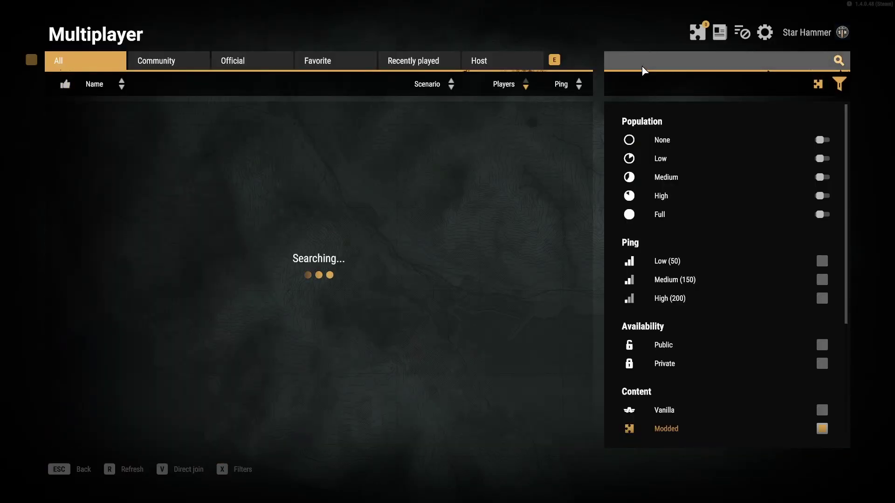
type("r")
key("Return")
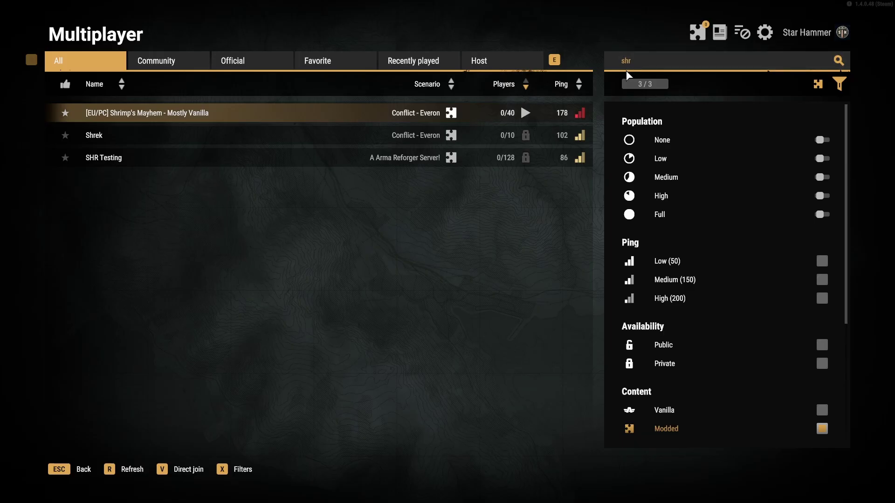
double_click(527, 162)
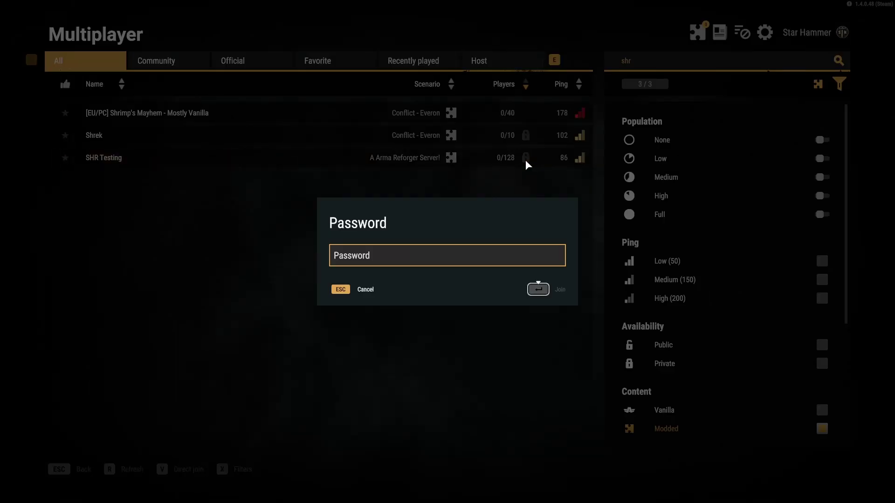
left_click(376, 259)
type("******")
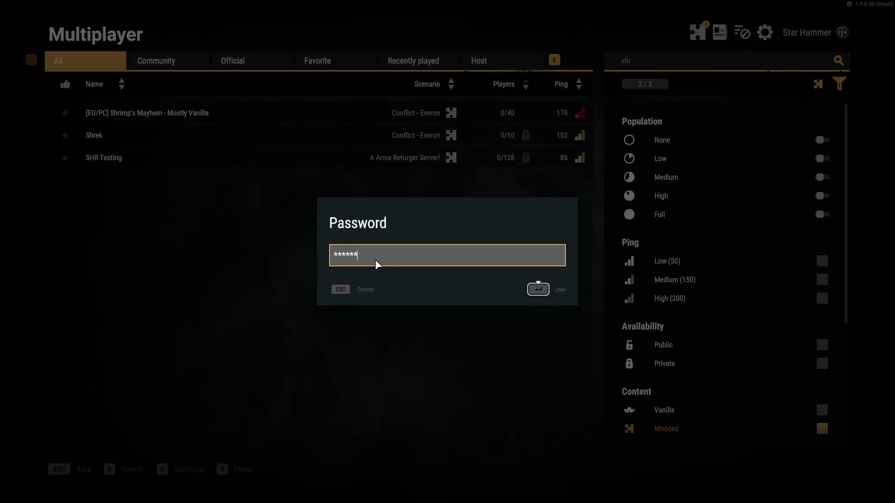
key("Return")
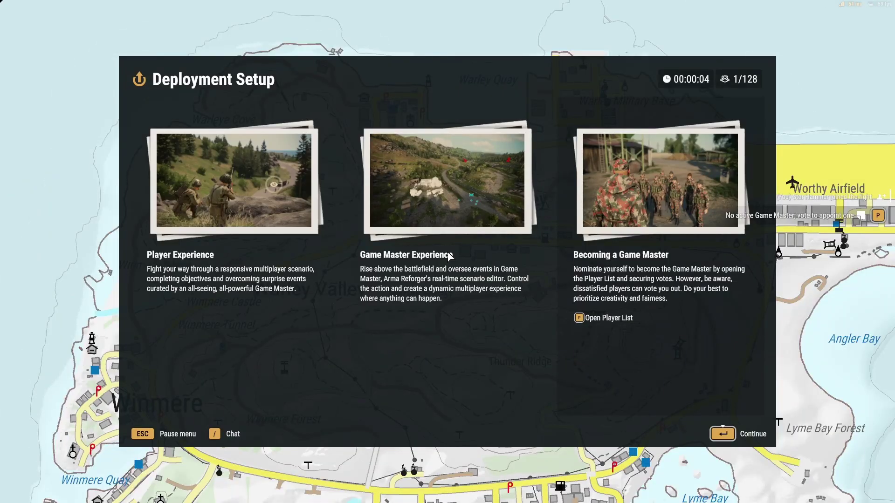
left_click(722, 433)
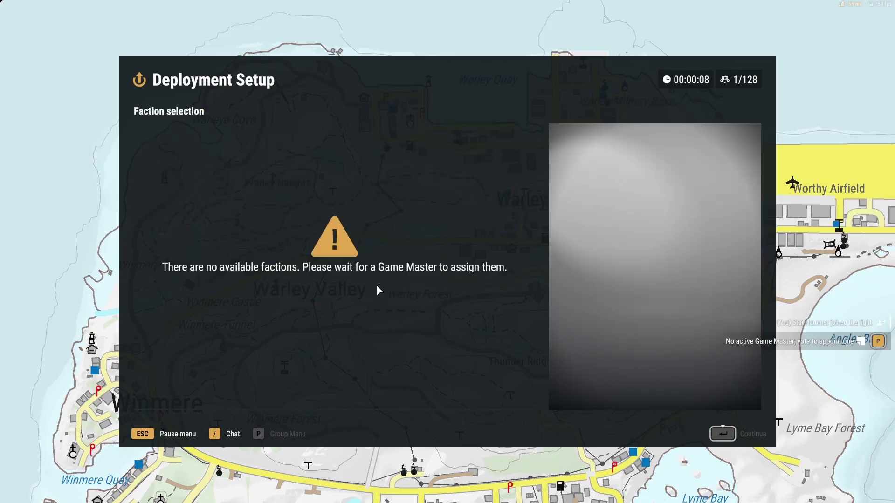
Log in as server admin by sending #login with the admin password in chat.
key("slash")
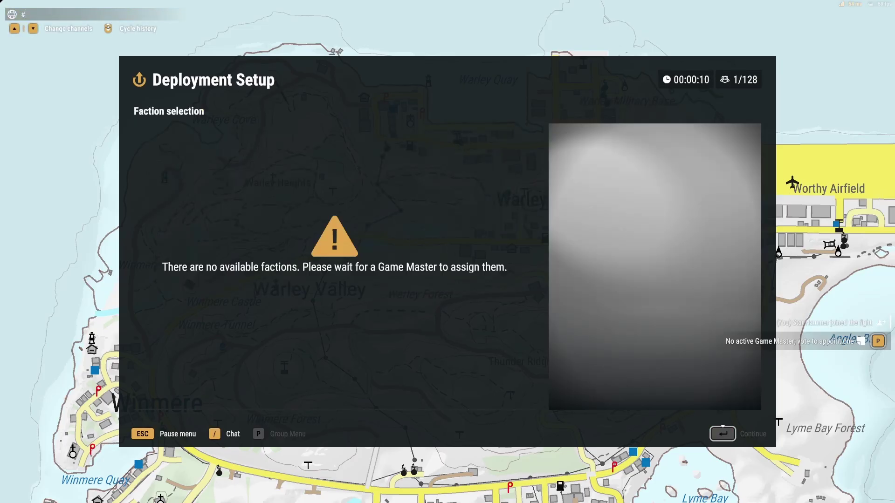
type("#login")
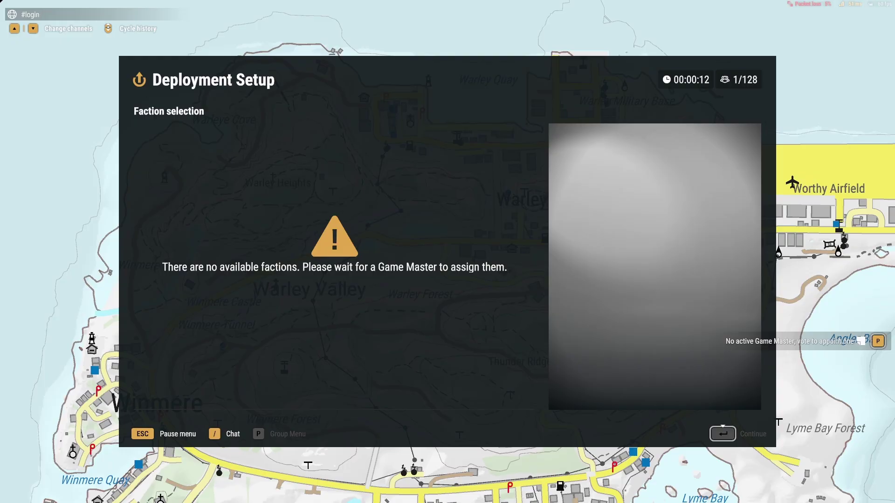
key("Return")
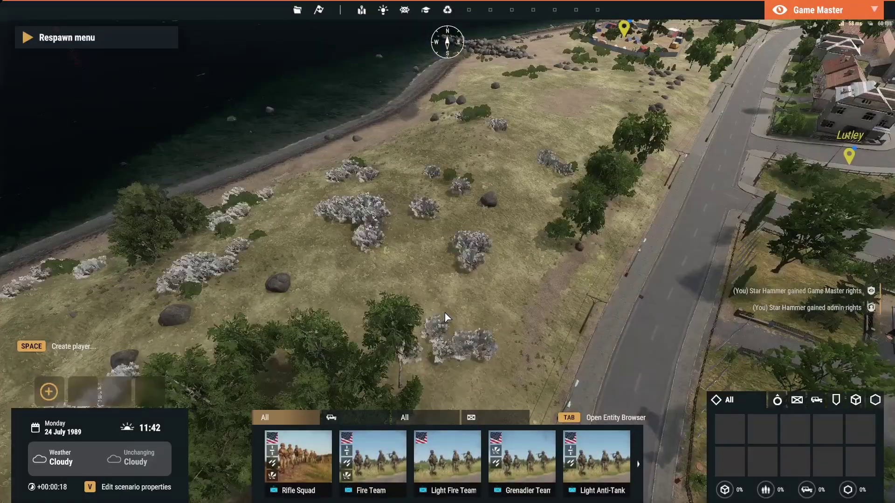
Fly the Game Master camera from Lutley across the bay toward Lyme Bay Forest.
key("a")
key("w")
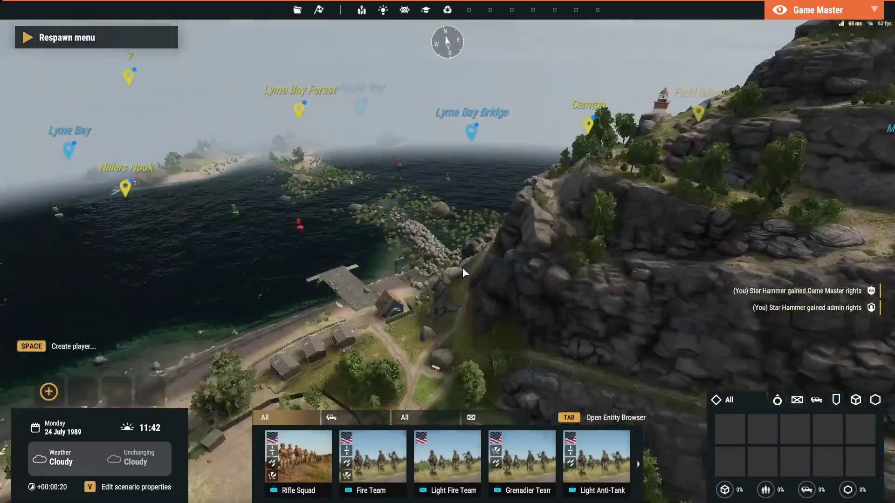
key("w")
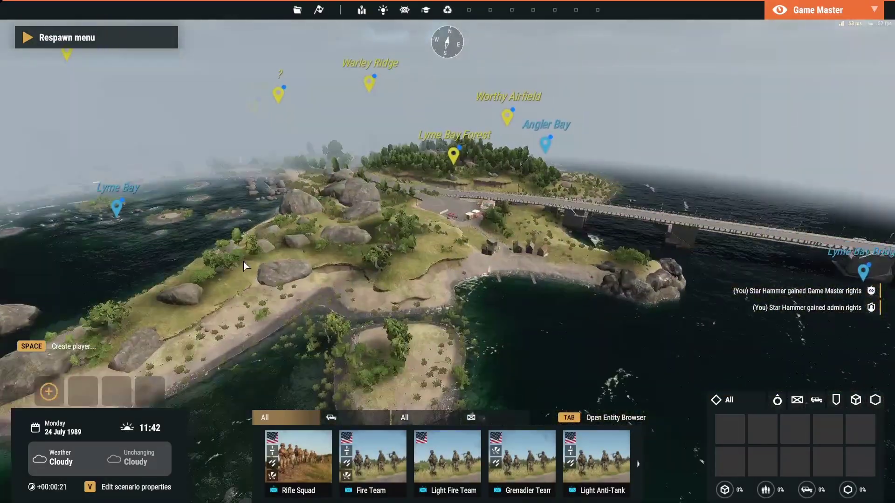
key("w")
key("w")
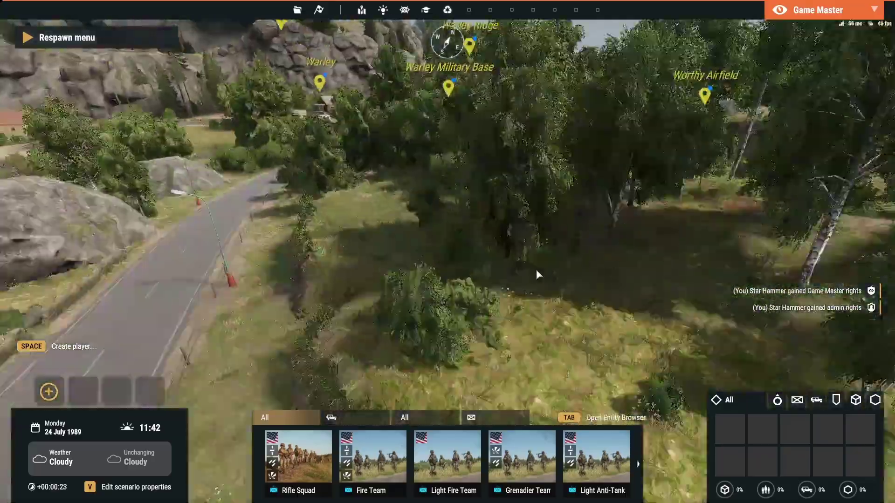
scroll(408, 240, "down", 3)
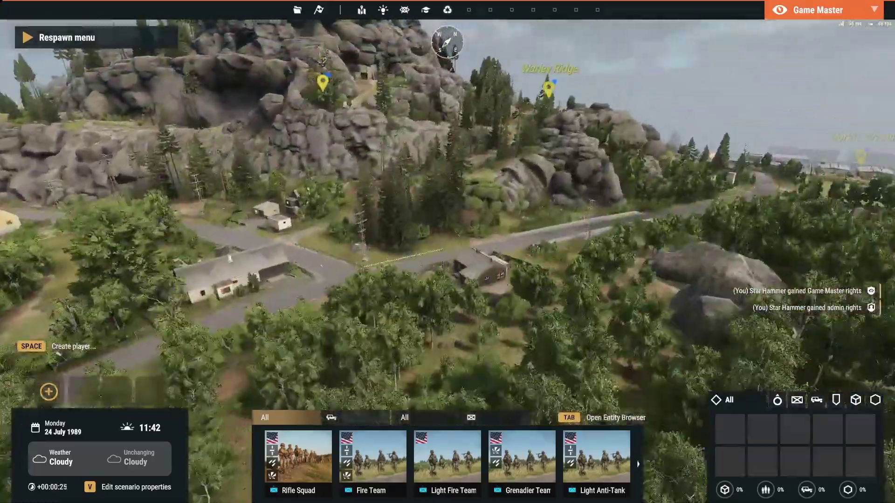
Fly past Warley Military Base and west along the road, under the bridge toward Warley.
key("w")
key("s")
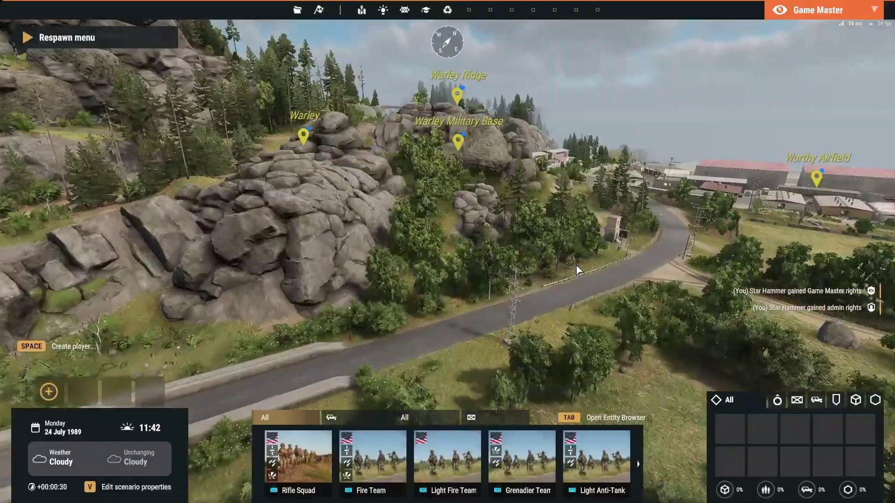
key("w")
key("q")
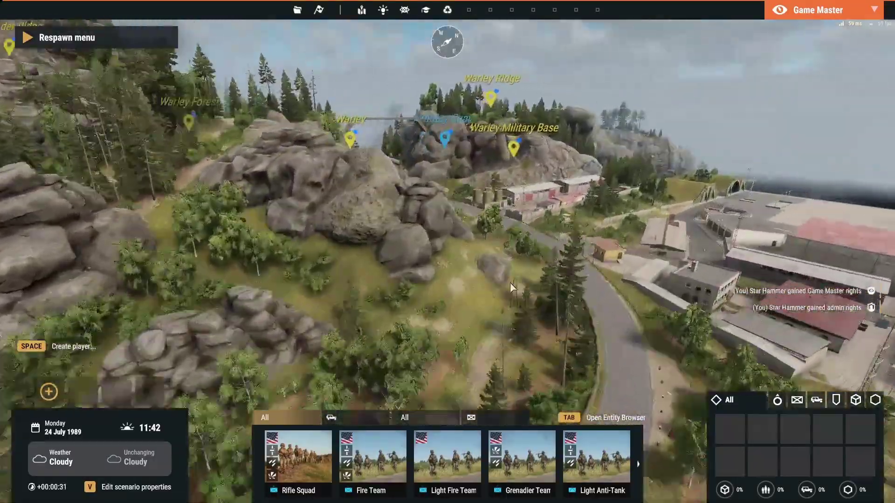
key("w")
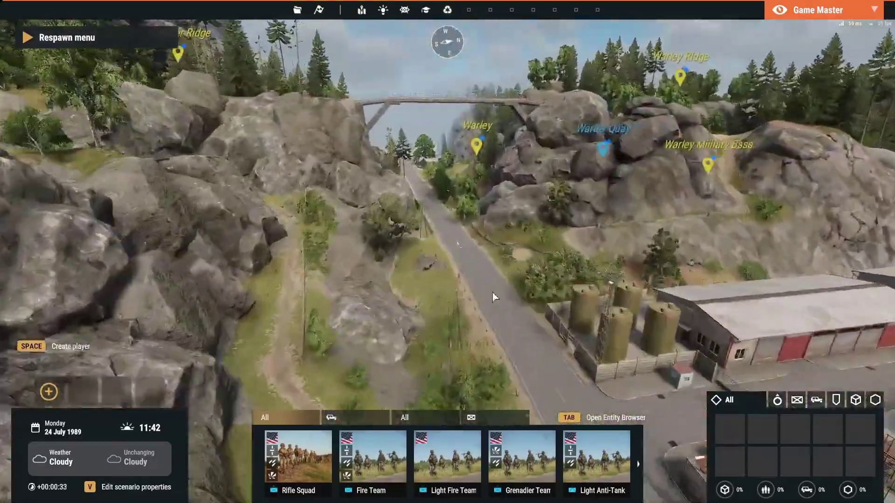
key("w")
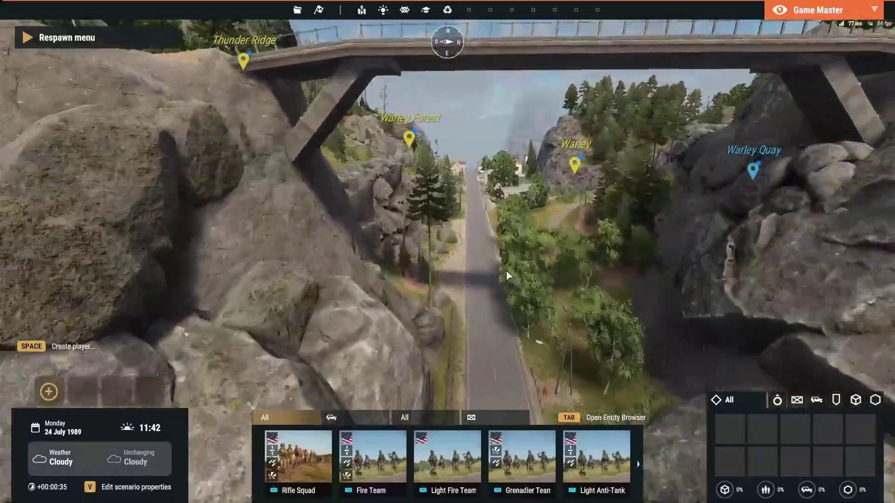